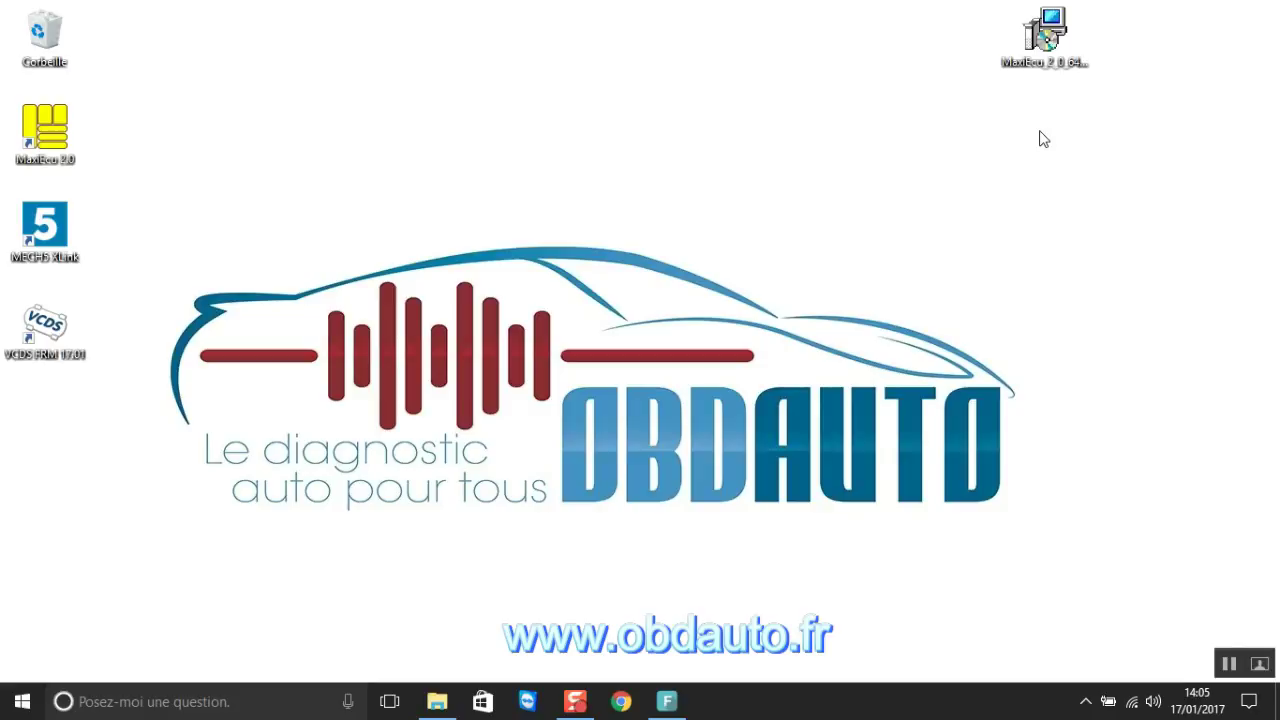
# Open the "Logiciel pour les PC sous 64 bits" folder inside "CD Maxiecu 2(oscaro)" on the DVD drive (E:)
pyautogui.click(440, 705)
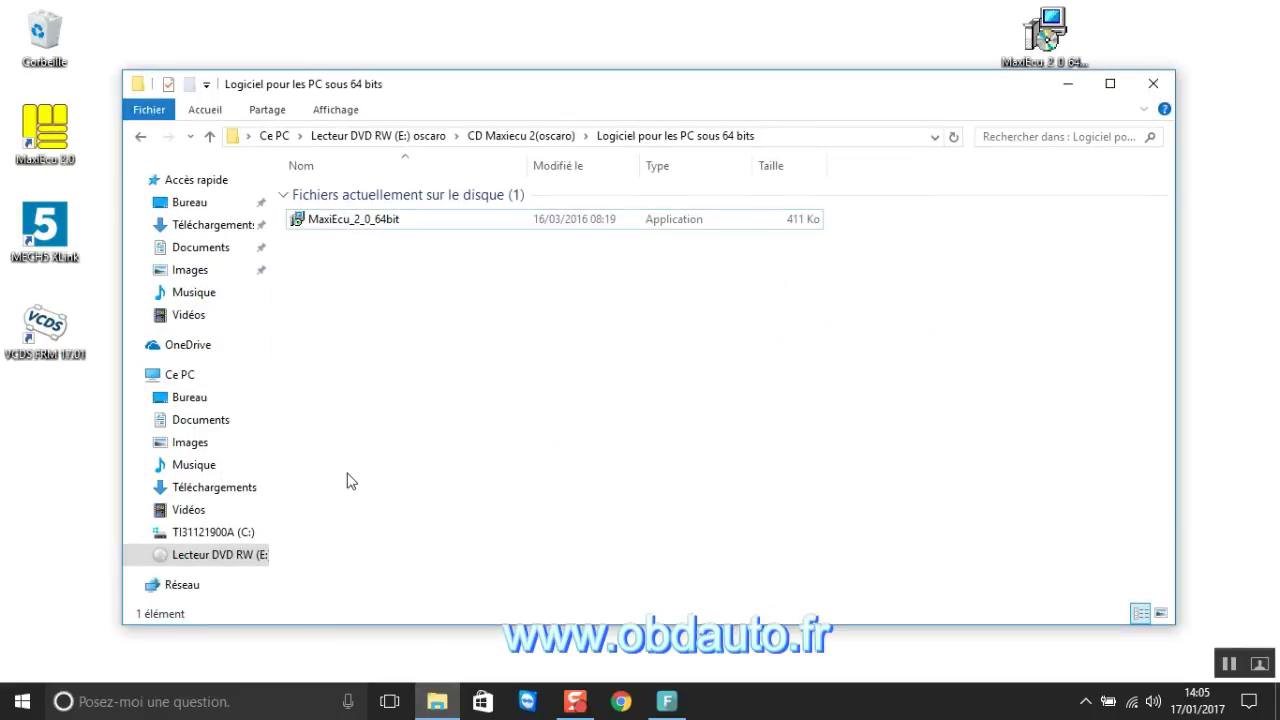
pyautogui.click(228, 558)
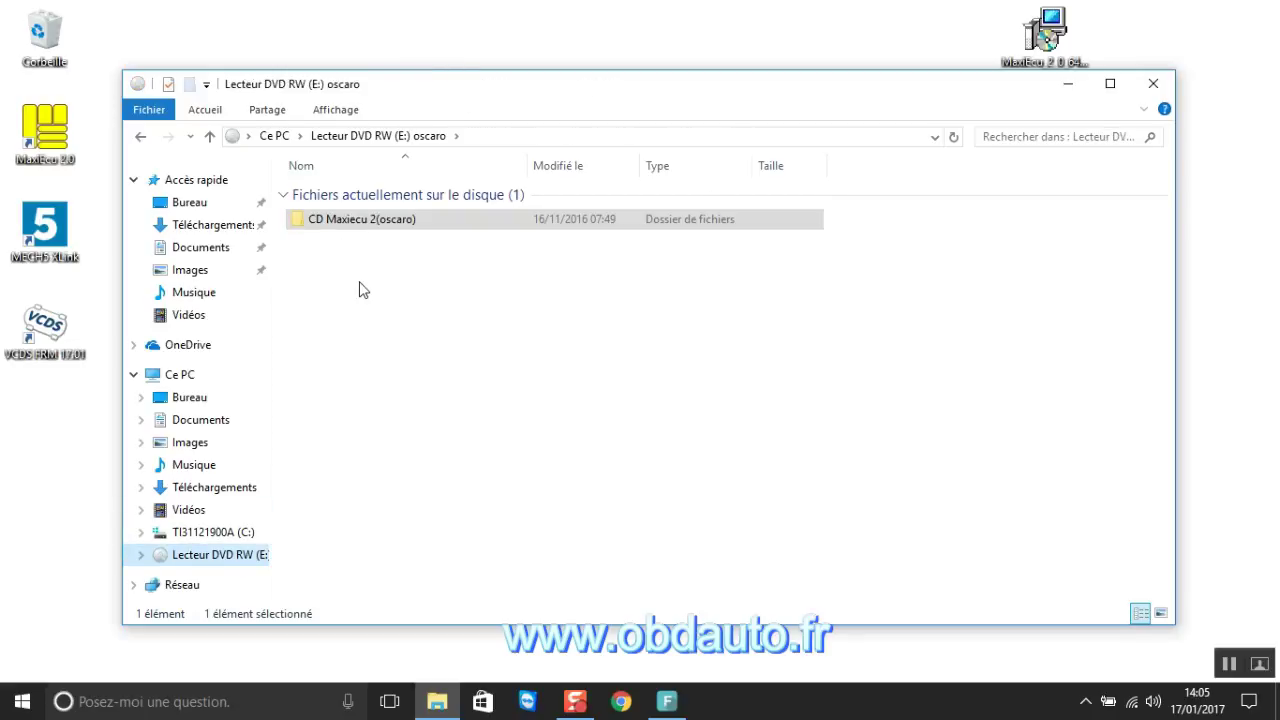
pyautogui.click(333, 221)
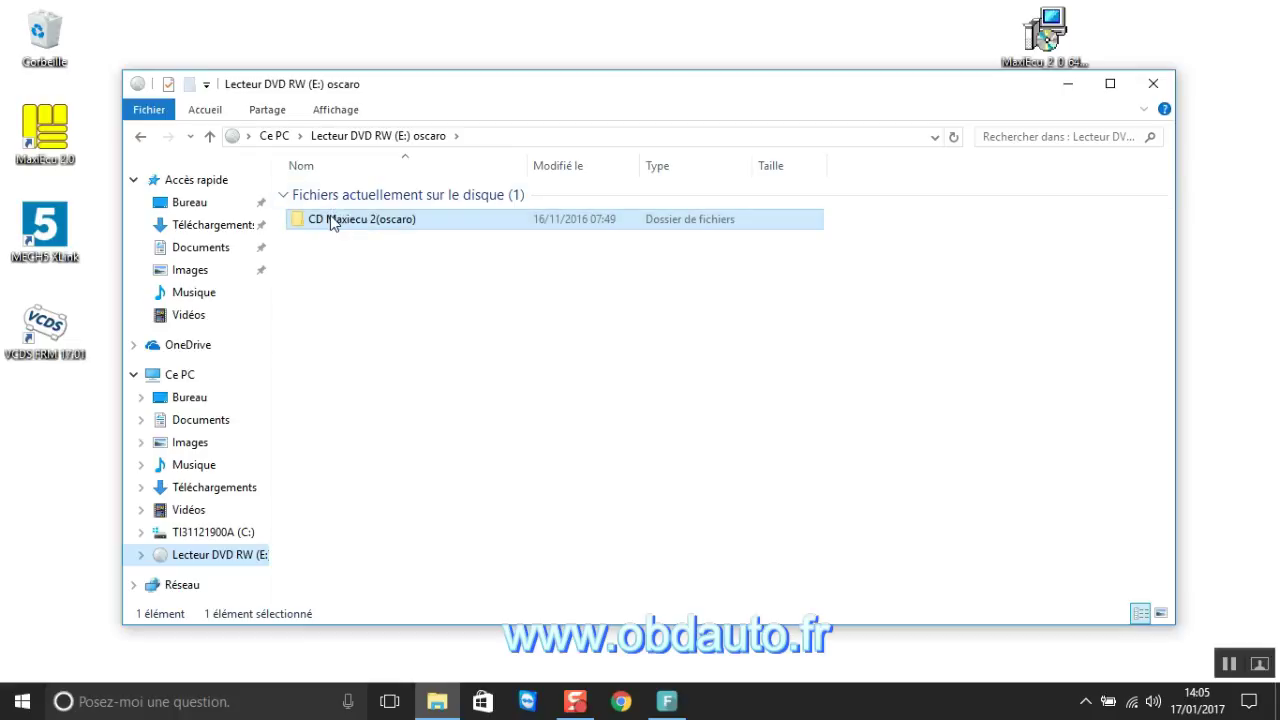
pyautogui.doubleClick(333, 222)
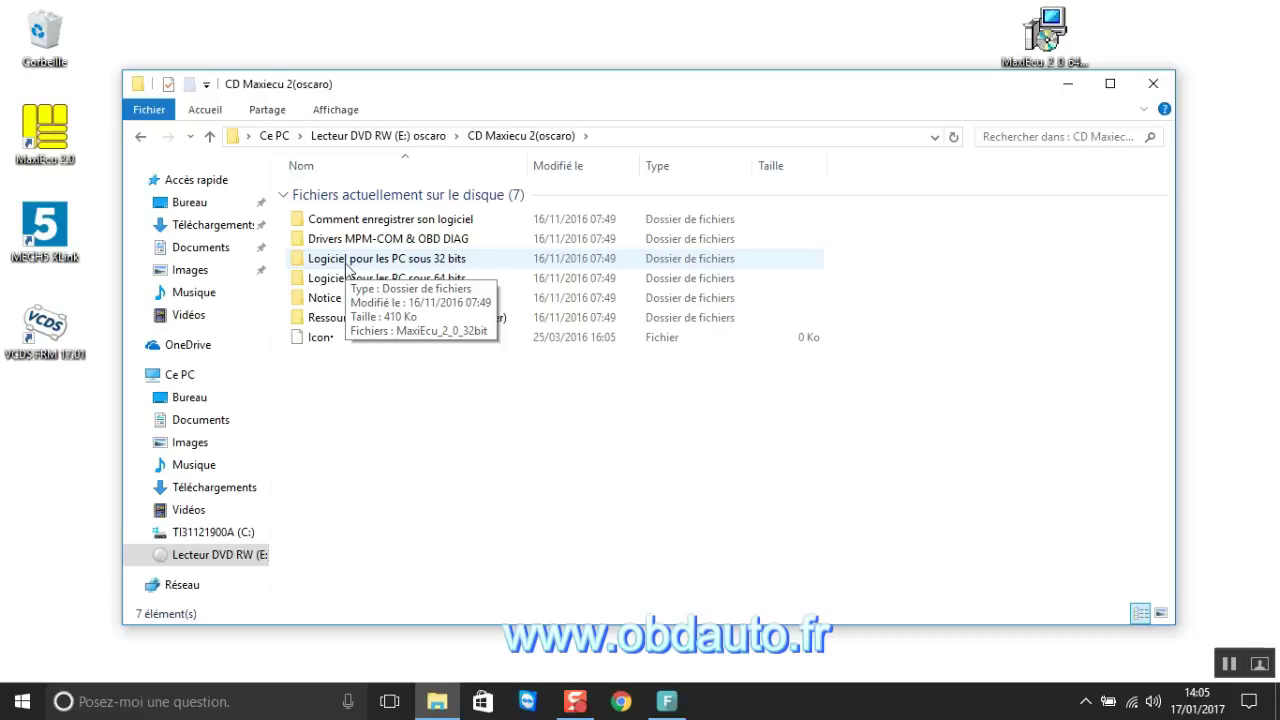
pyautogui.click(347, 279)
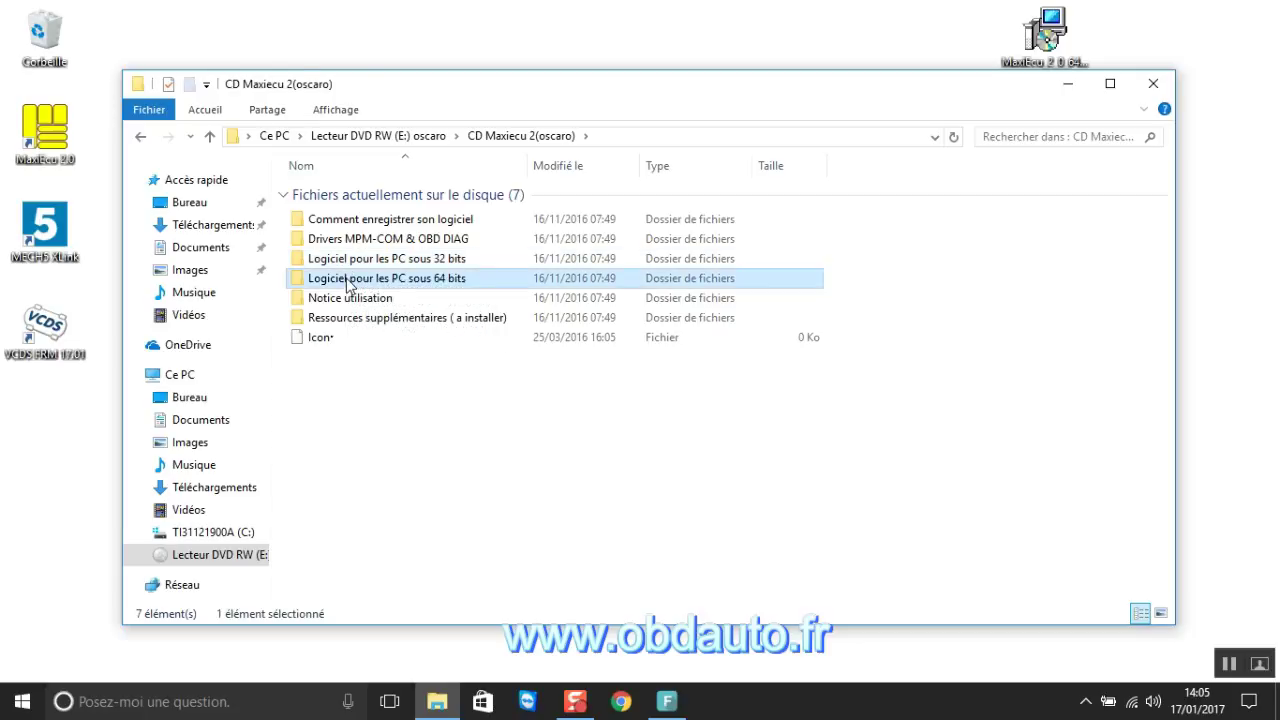
pyautogui.doubleClick(347, 280)
pyautogui.click(336, 221)
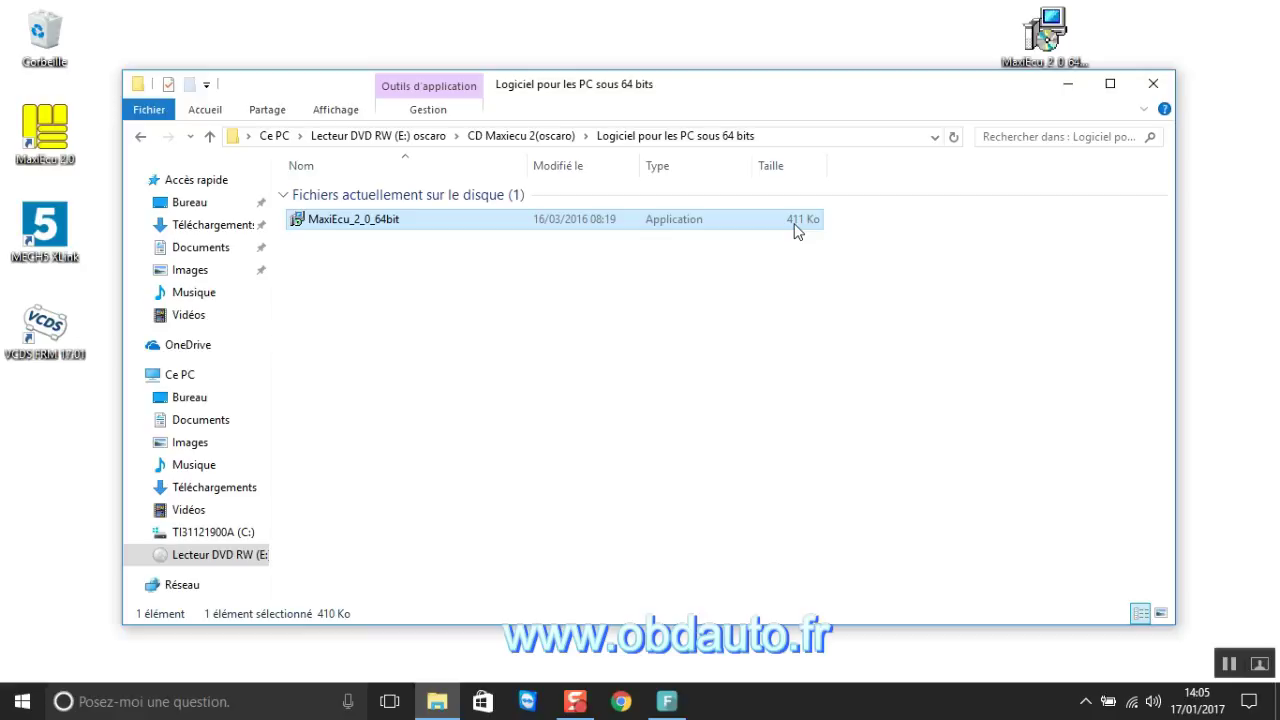
pyautogui.doubleClick(602, 220)
pyautogui.rightClick(602, 220)
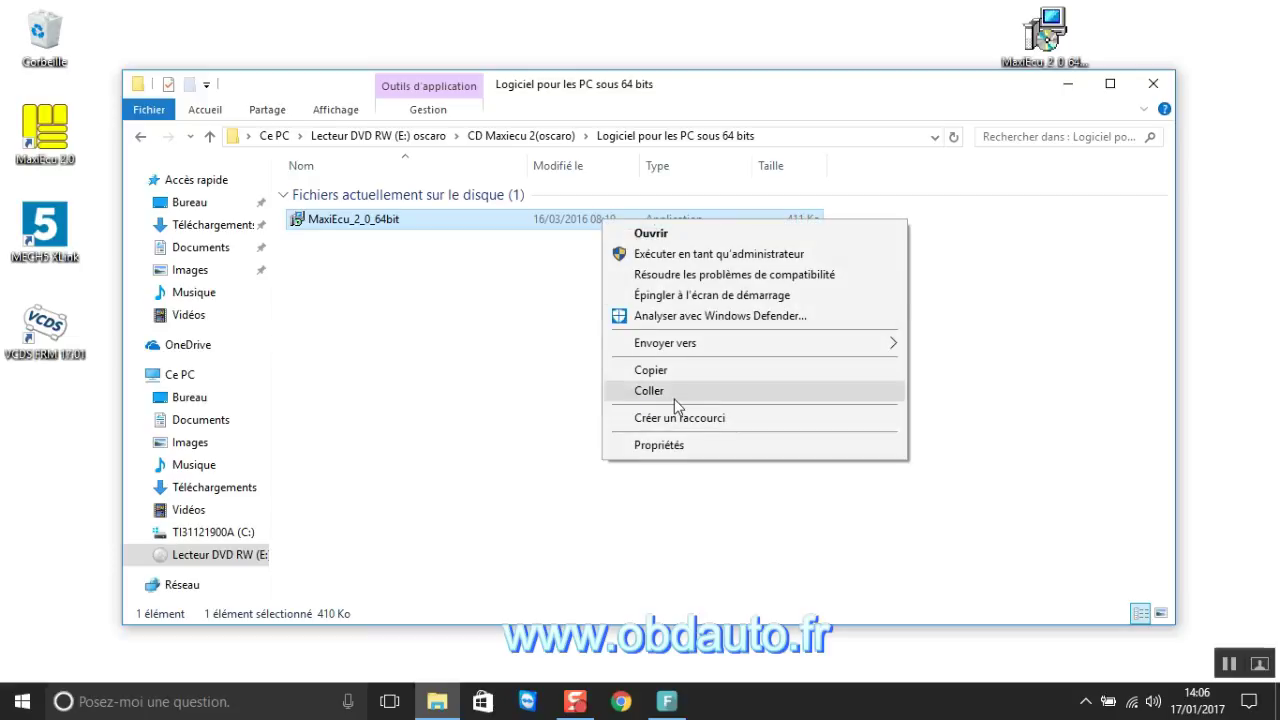
pyautogui.click(522, 297)
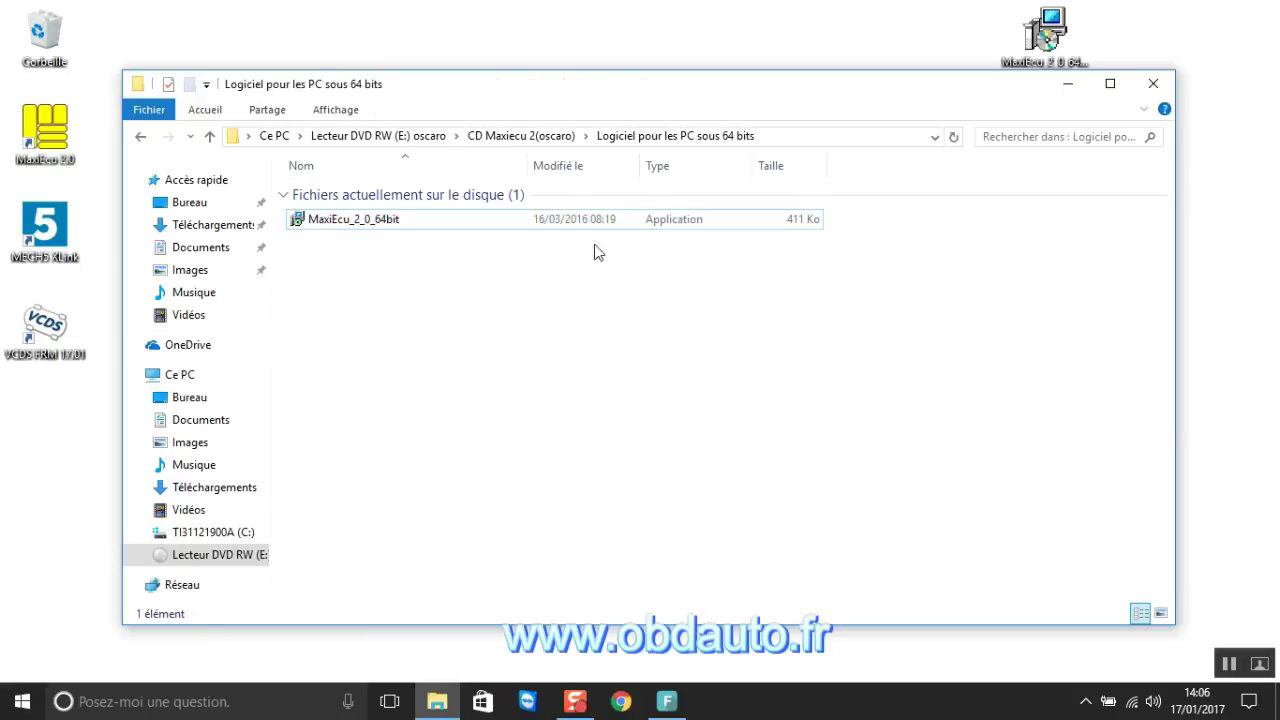
pyautogui.click(806, 217)
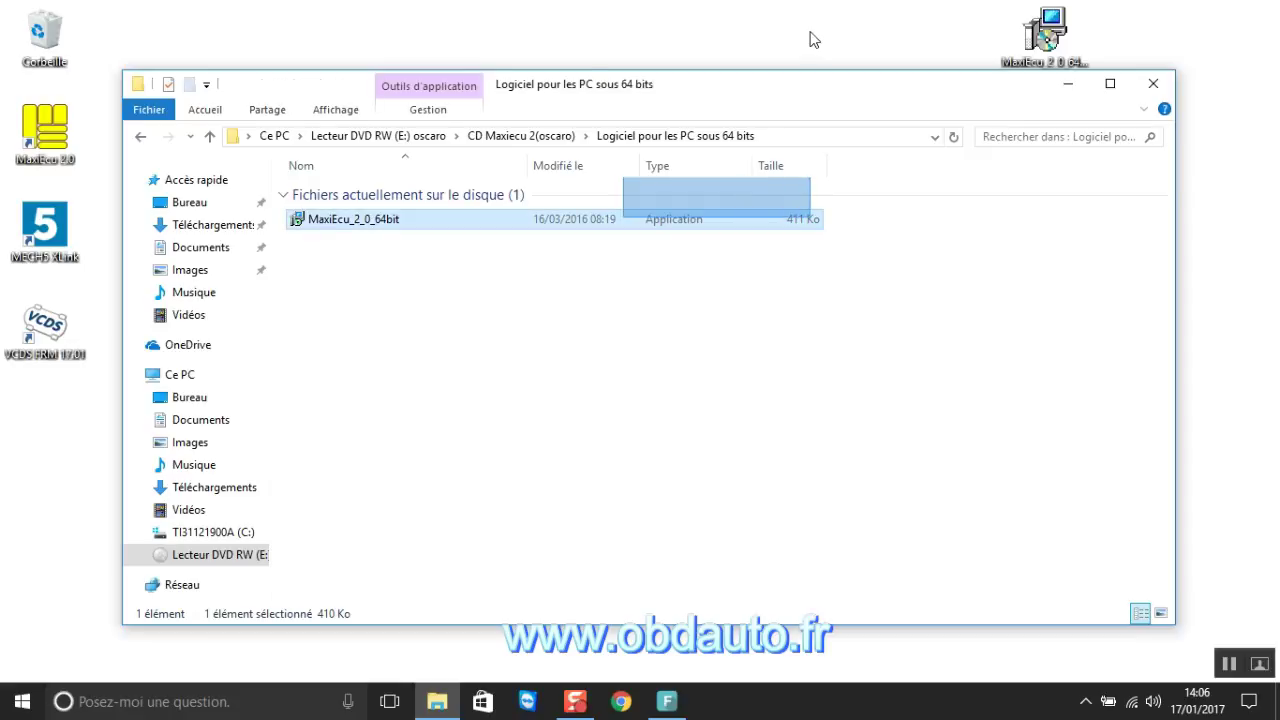
pyautogui.click(863, 317)
# Copy the MaxiEcu_2_0_64bit installer from the disc to the desktop, replacing the existing file, and close the folder window
pyautogui.click(771, 218)
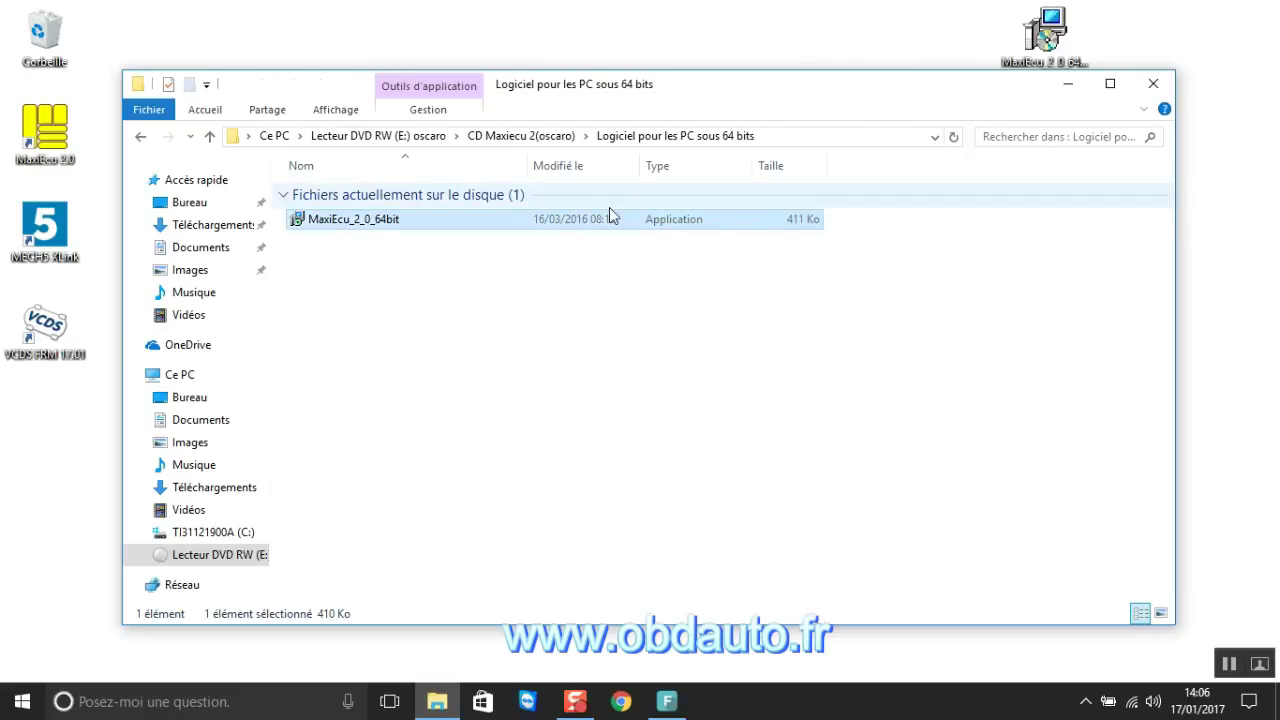
pyautogui.moveTo(303, 224); pyautogui.dragTo(261, 47)
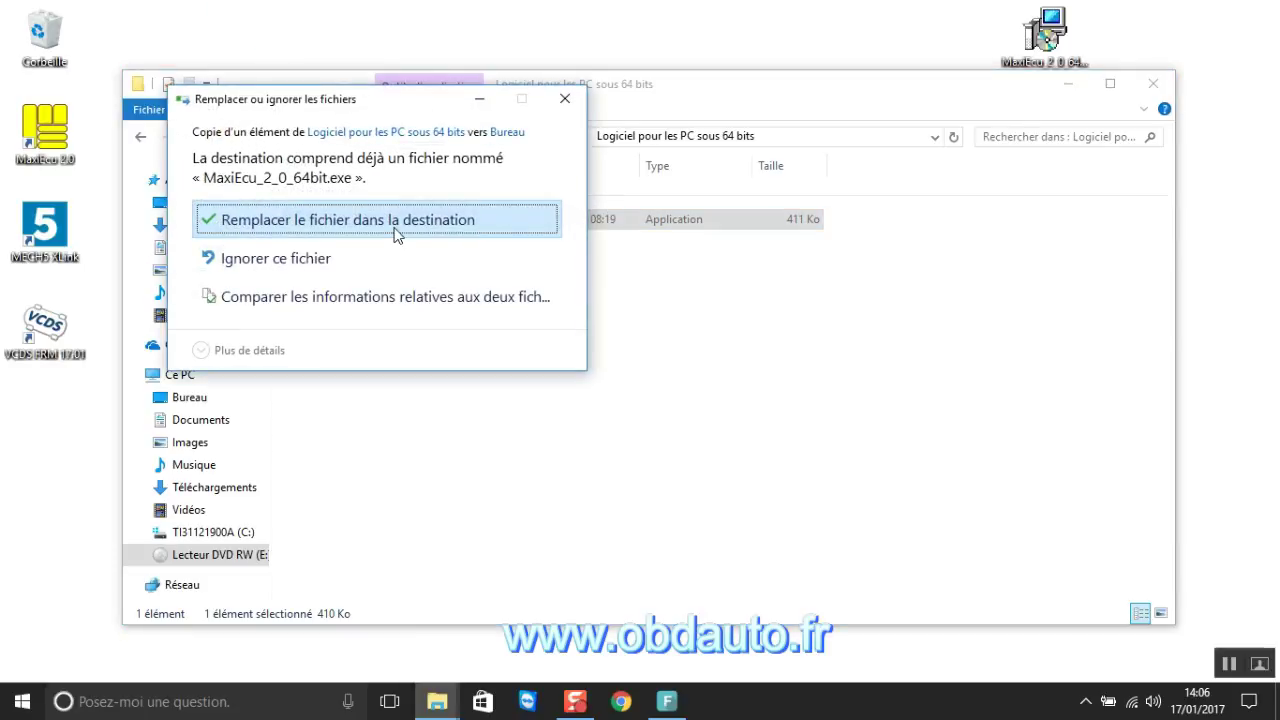
pyautogui.click(387, 227)
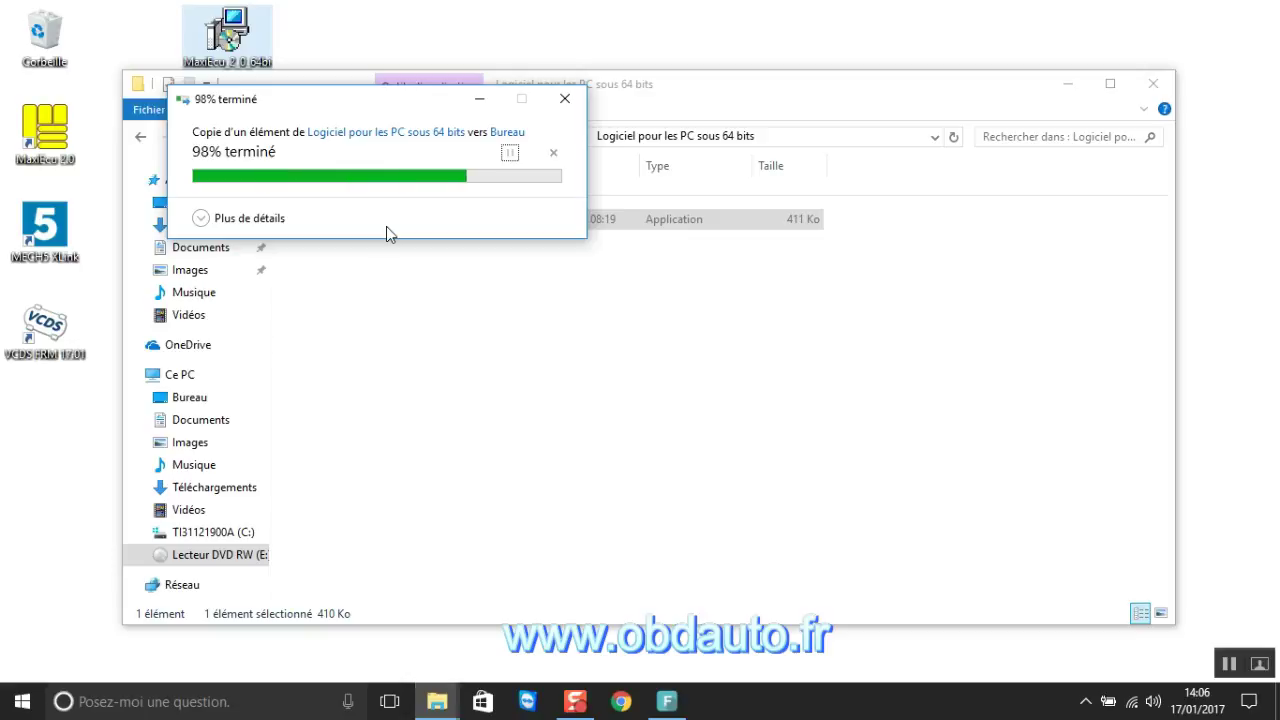
pyautogui.click(1153, 86)
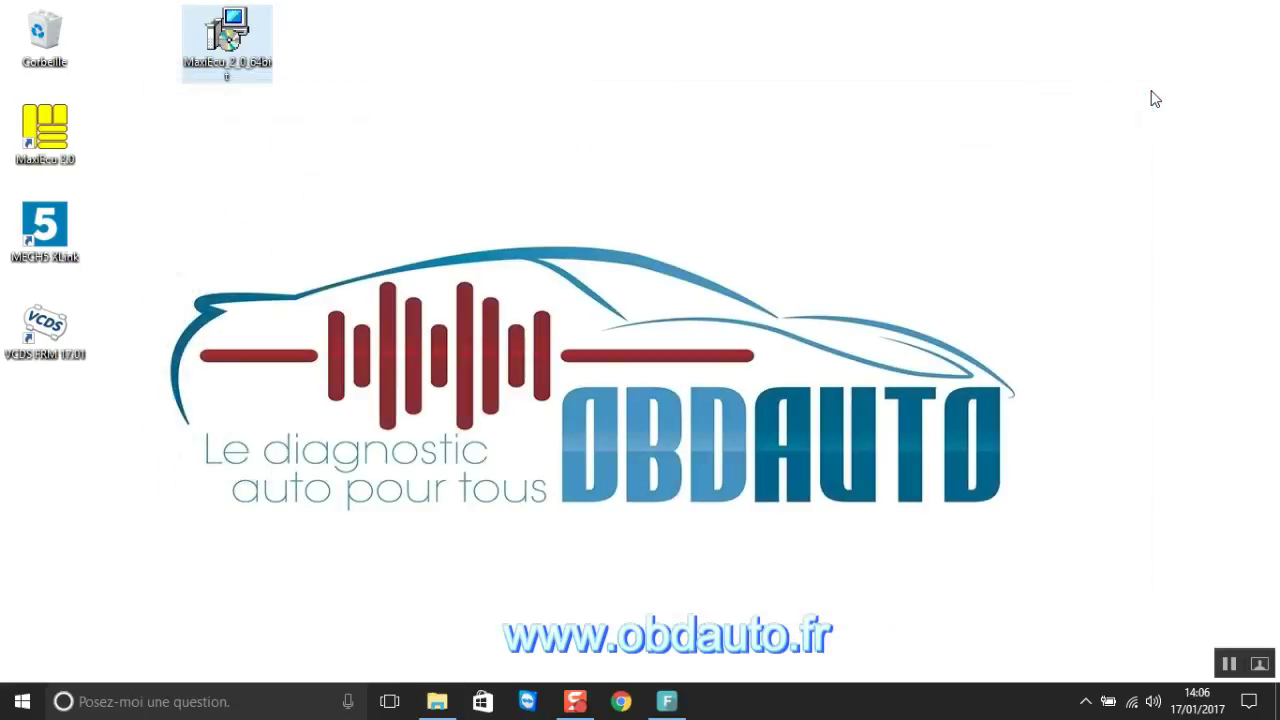
# Rename the installer on the desktop as "pour mettre a jour maxiecu"
pyautogui.click(226, 64)
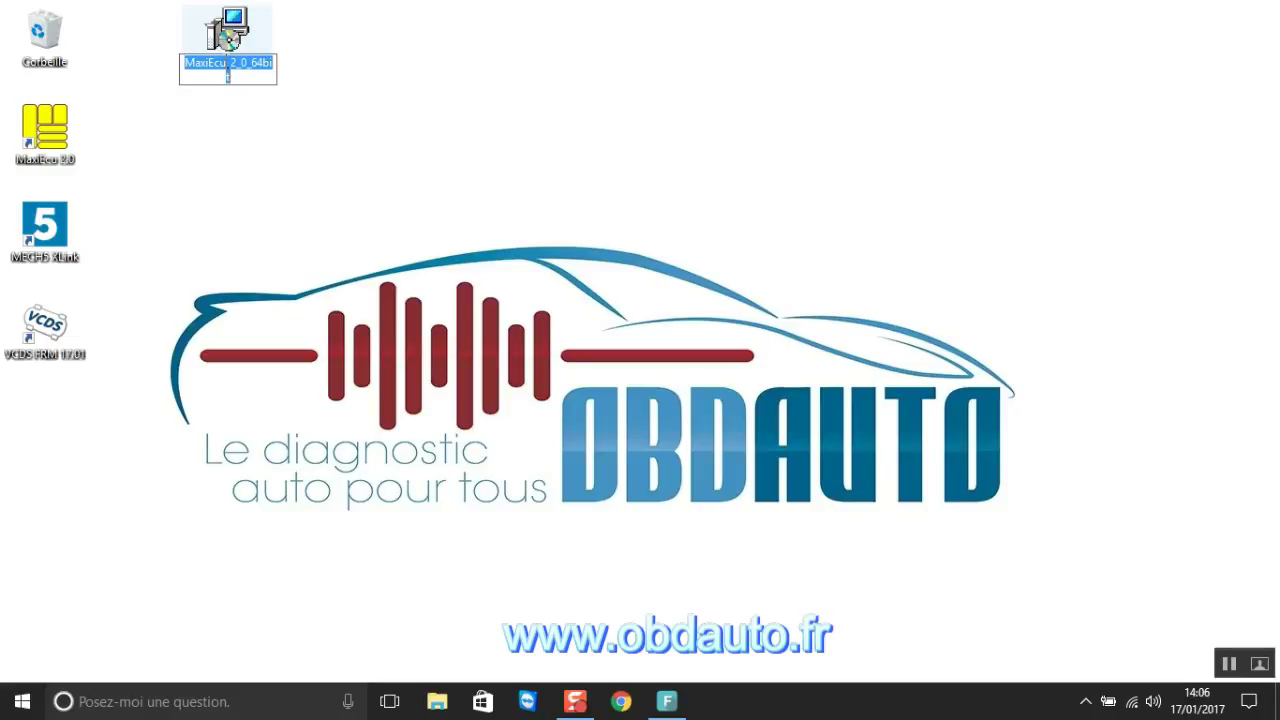
pyautogui.write('pour me')
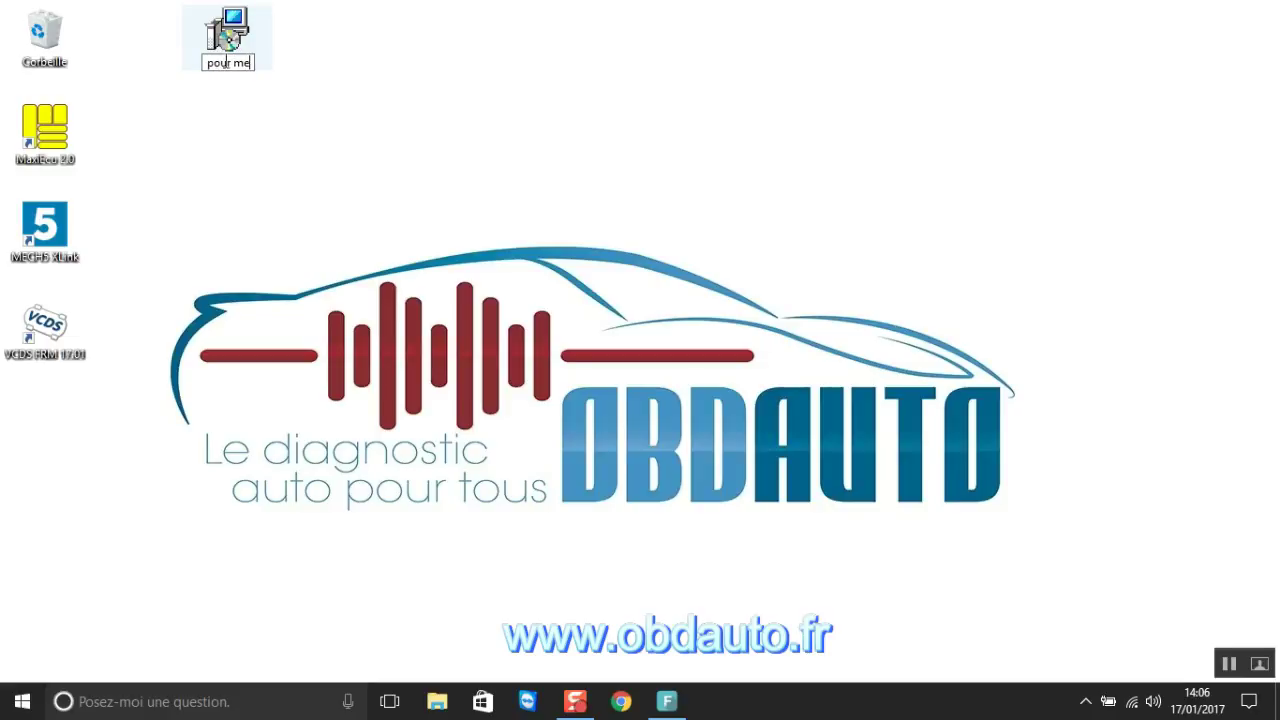
pyautogui.write('ttre a j')
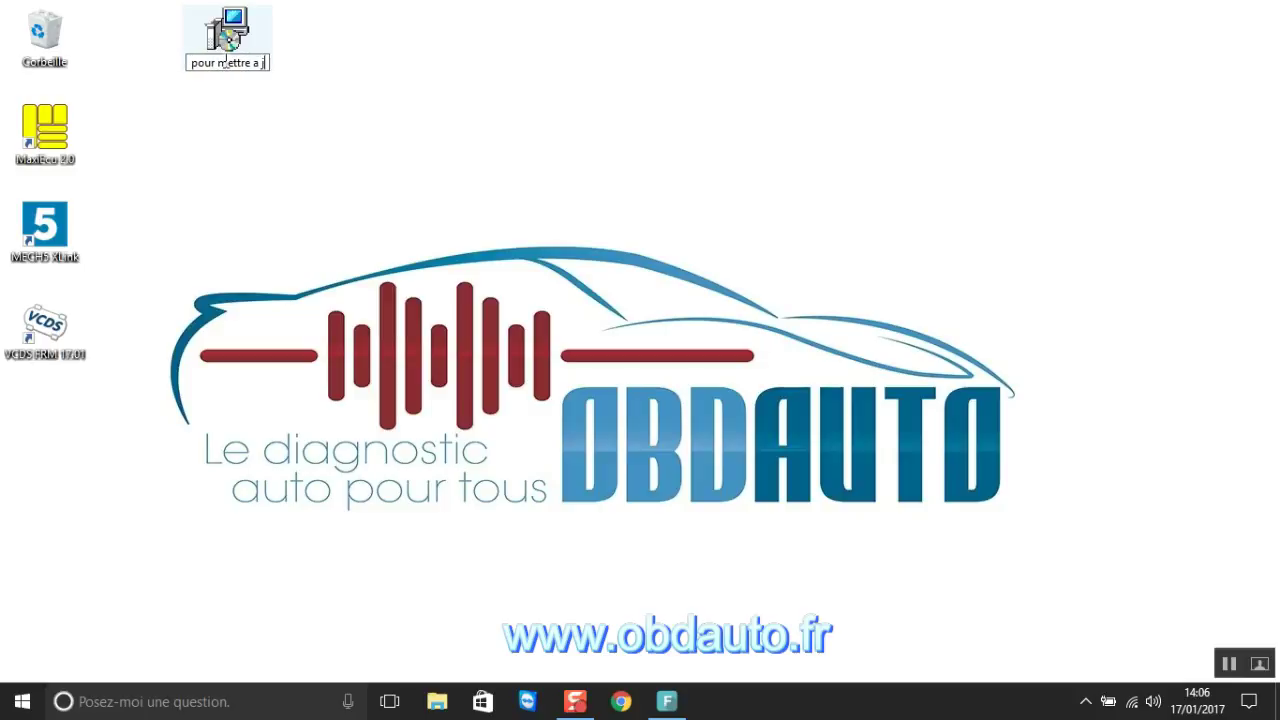
pyautogui.write('our maxiecu')
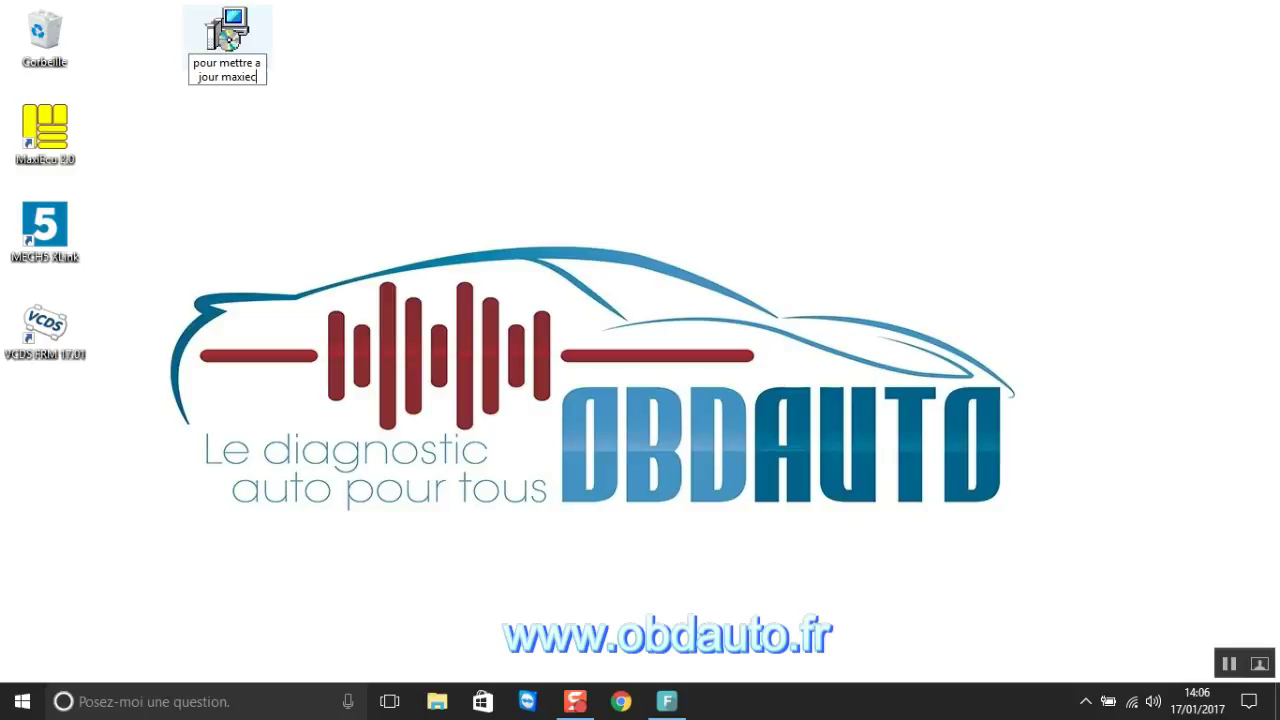
pyautogui.click(322, 230)
pyautogui.click(322, 230)
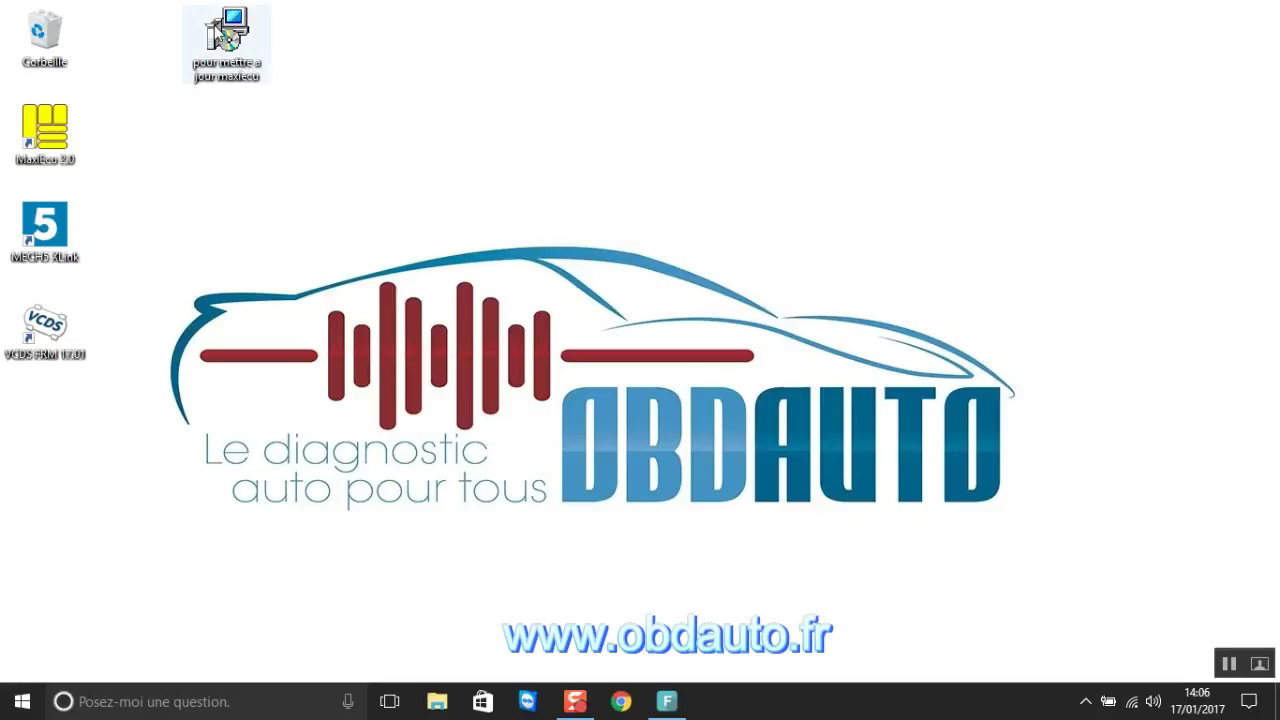
# Launch the renamed MaxiEcu installer in French and accept the licence agreement
pyautogui.doubleClick(224, 32)
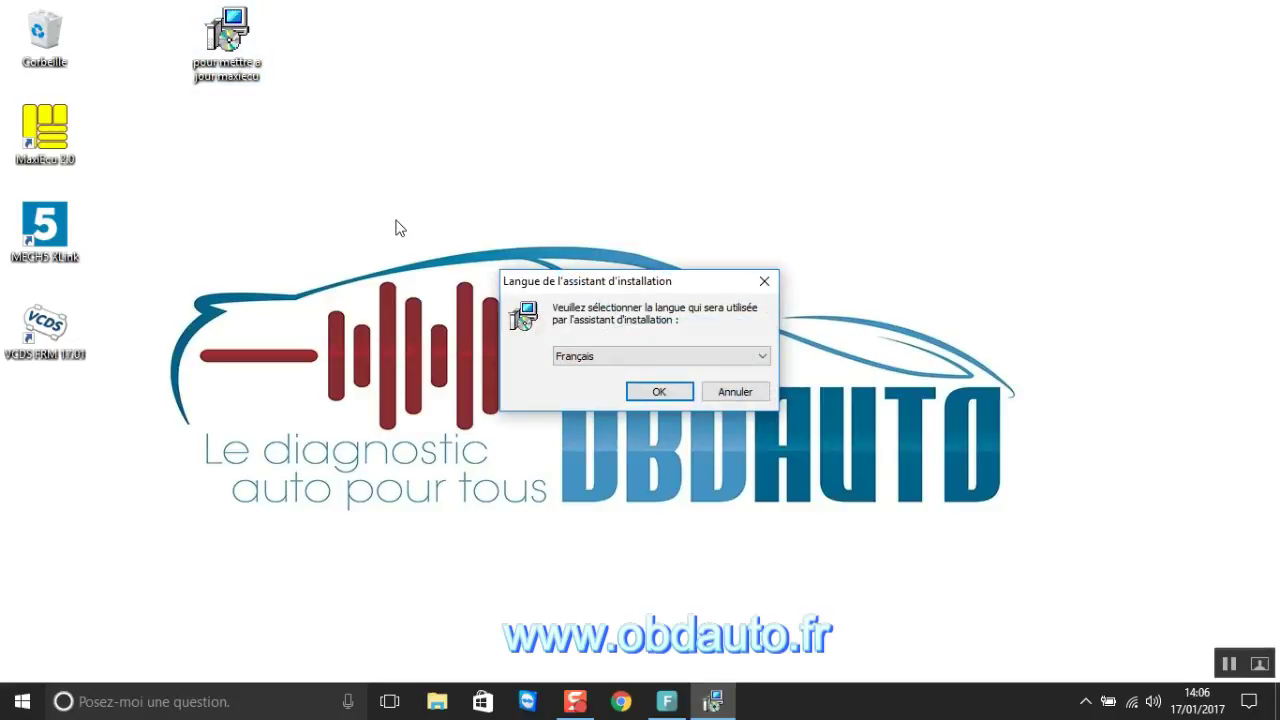
pyautogui.click(650, 393)
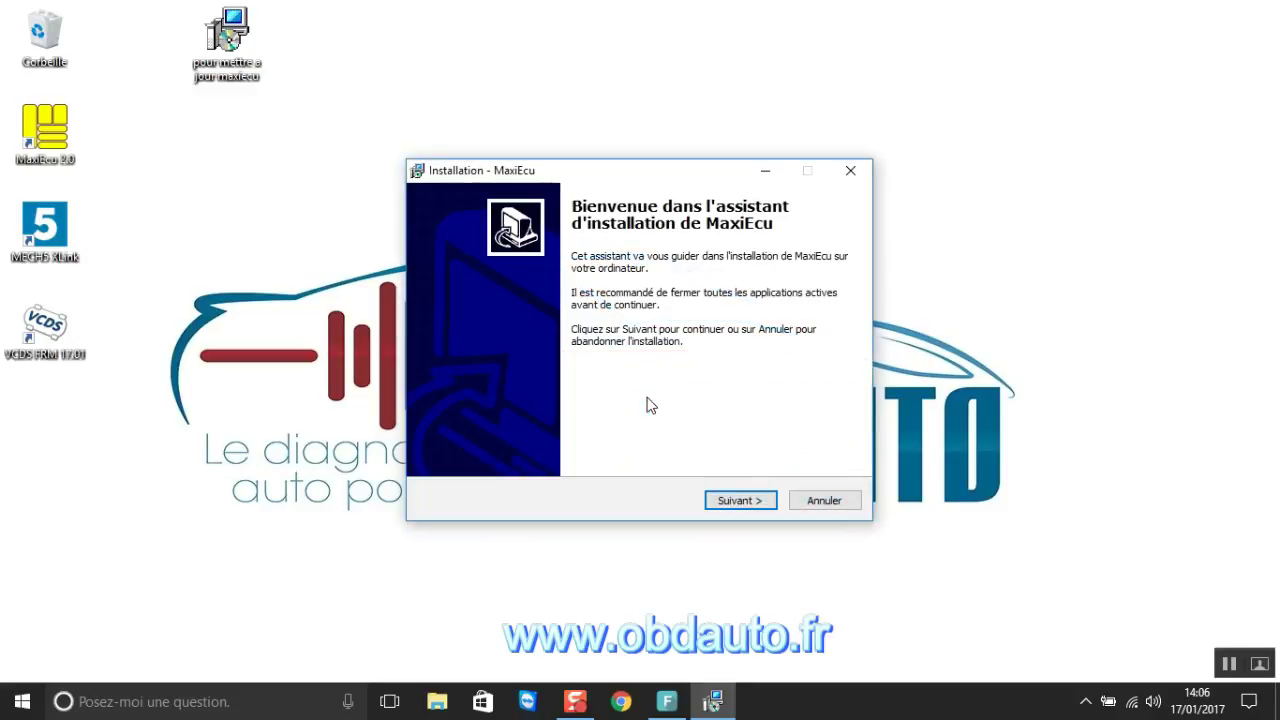
pyautogui.click(745, 500)
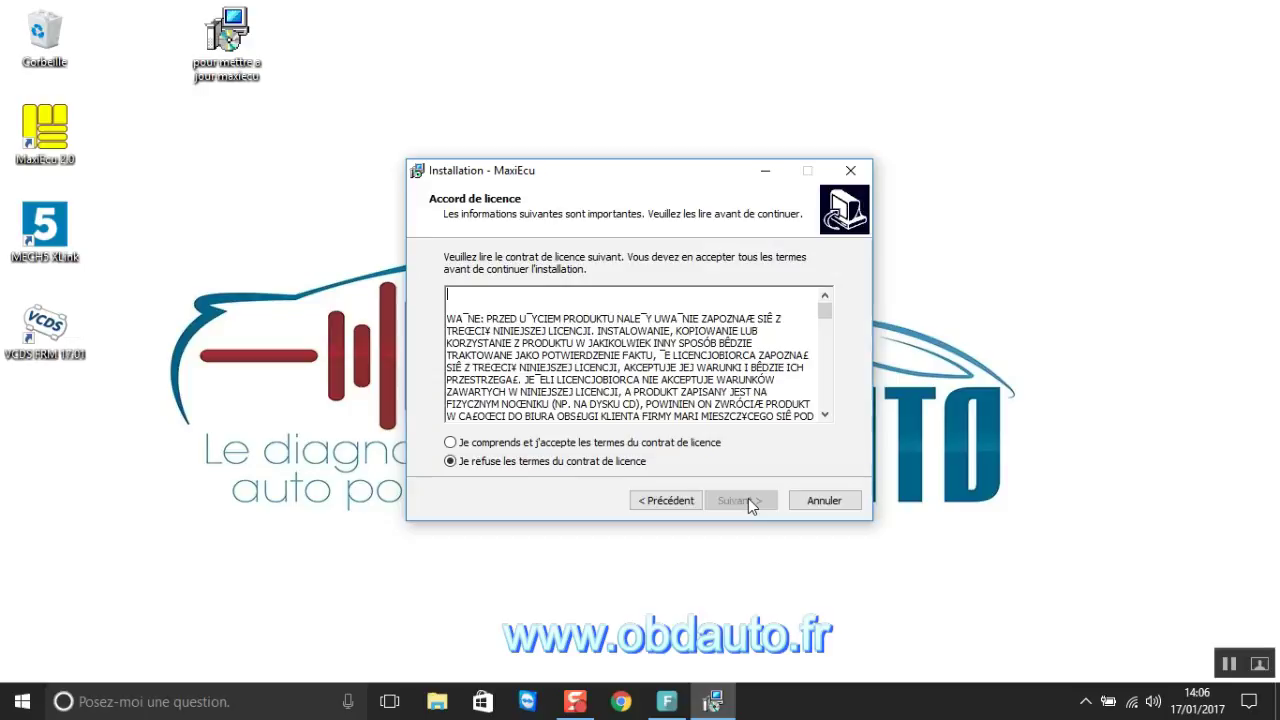
pyautogui.click(672, 443)
pyautogui.click(718, 502)
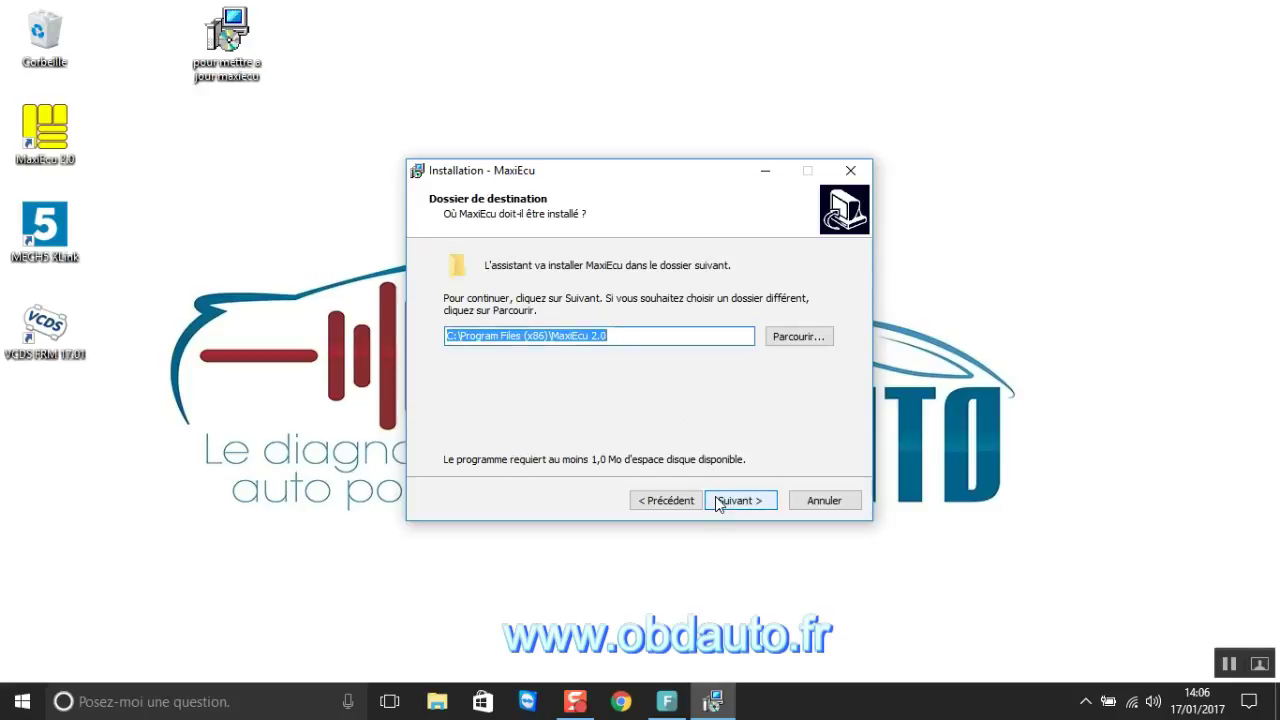
# Install MaxiEcu with the default folders and both desktop and quick-launch icons, and finish with the option to run MaxiEcu 2.0 enabled
pyautogui.click(718, 502)
pyautogui.click(718, 502)
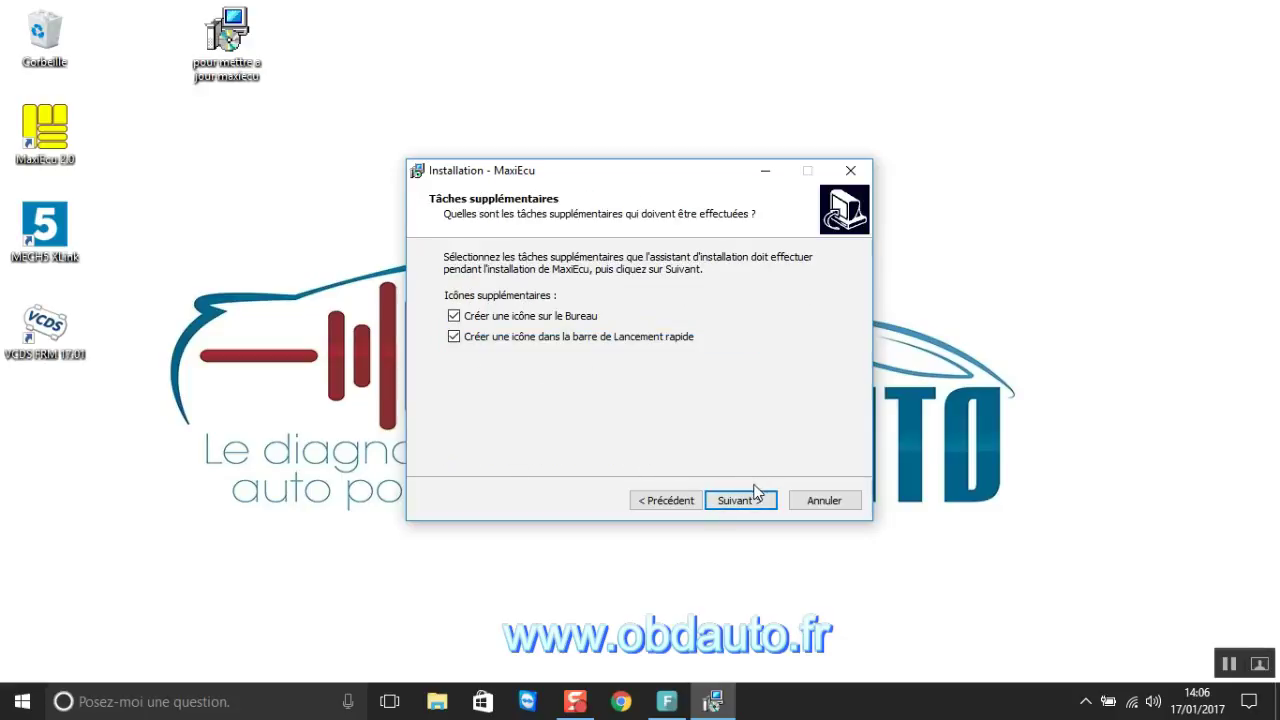
pyautogui.click(752, 500)
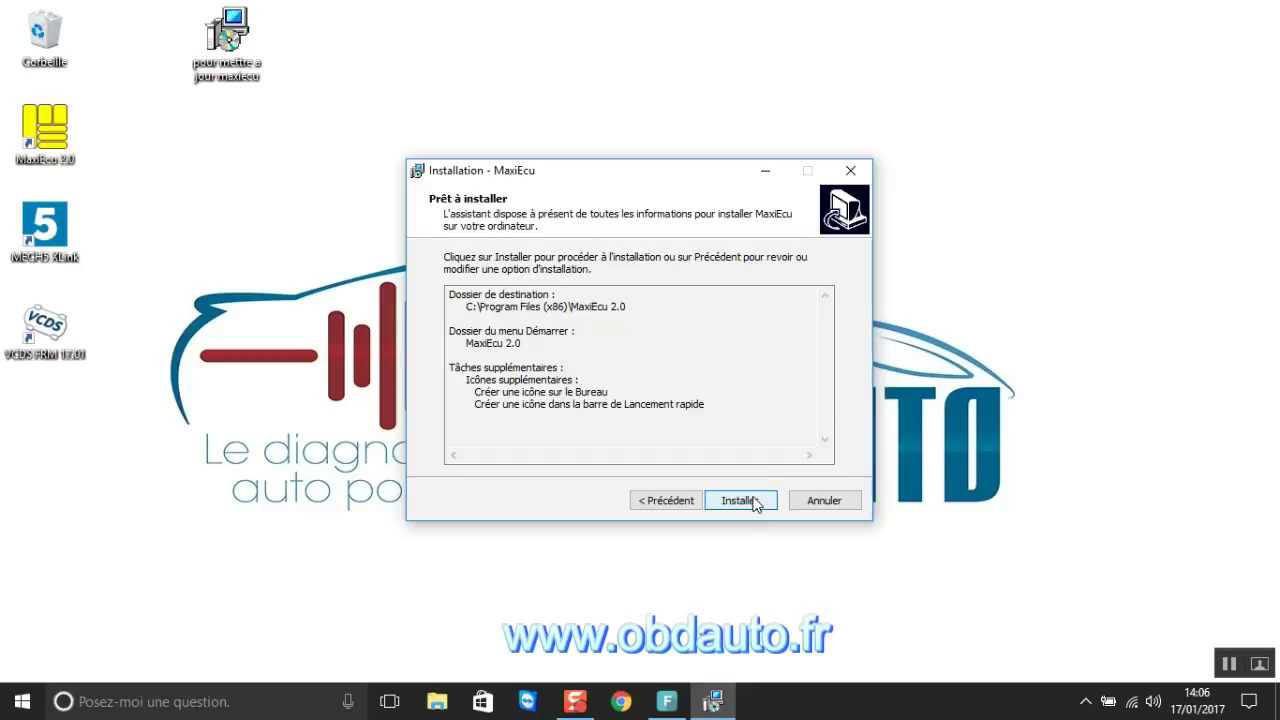
pyautogui.click(754, 502)
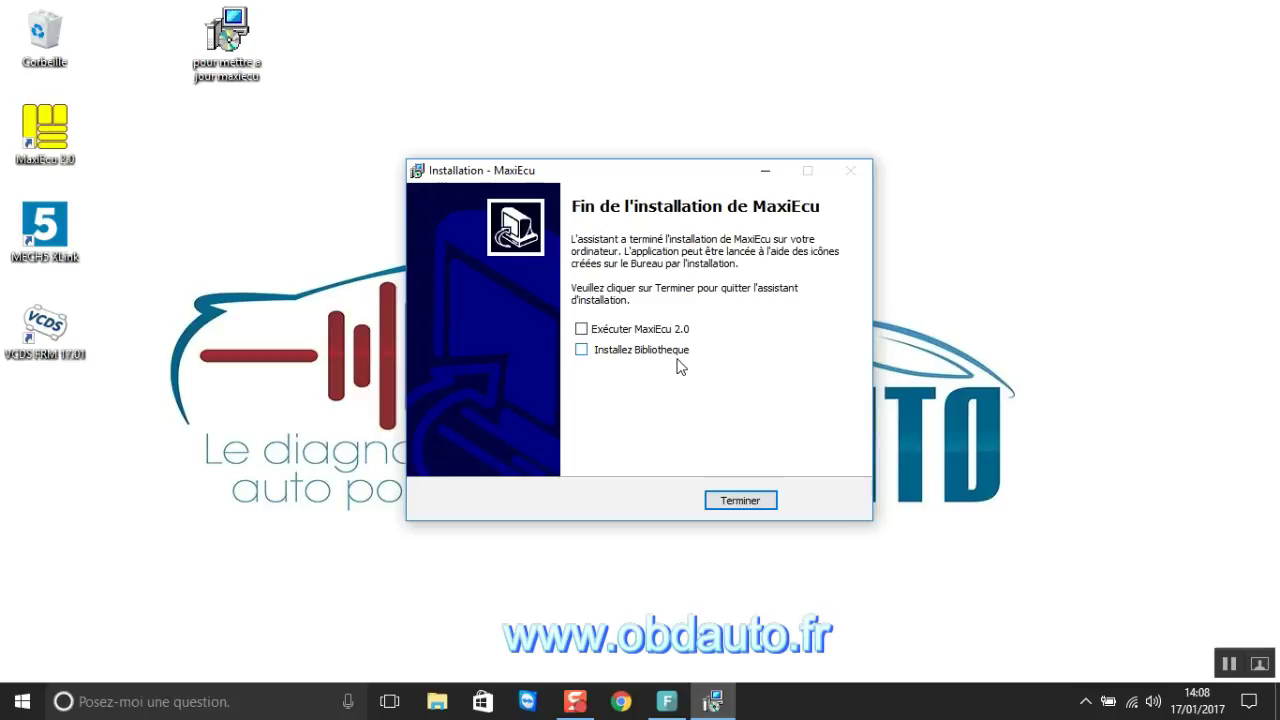
pyautogui.click(582, 331)
pyautogui.click(740, 501)
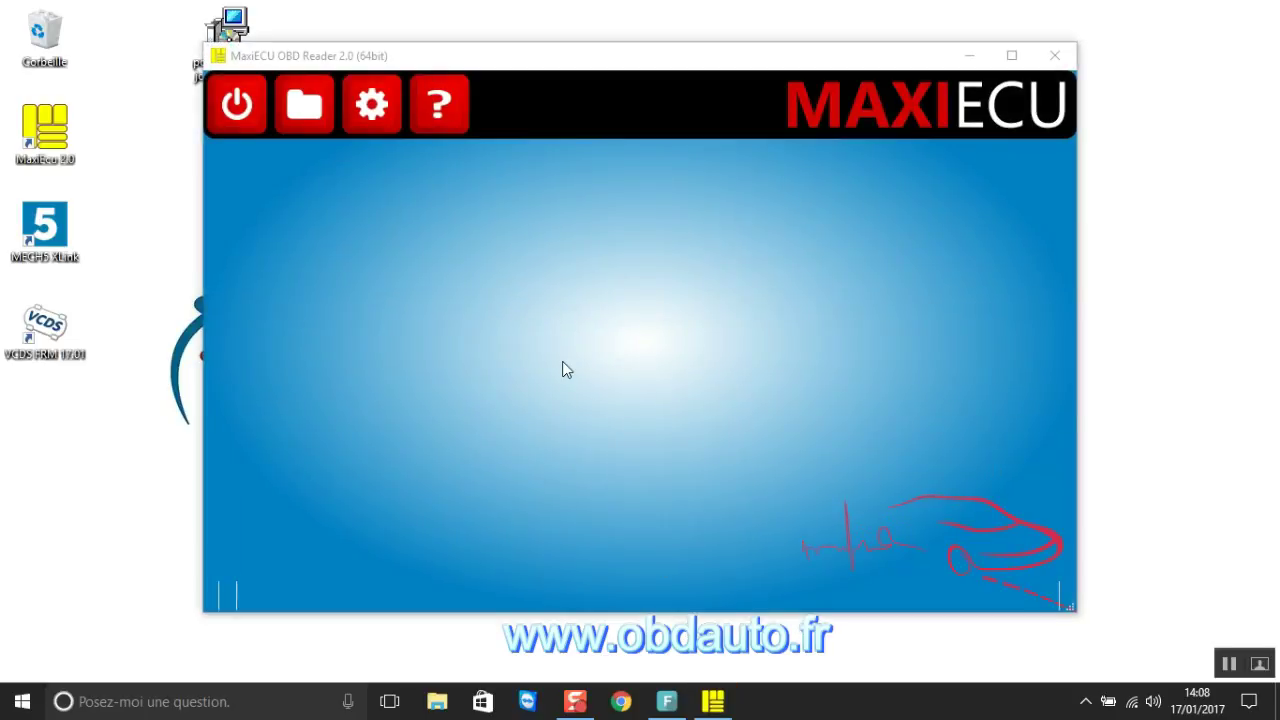
# Check the software version and build date in MaxiECU's About information, and close the program
pyautogui.click(430, 90)
pyautogui.click(503, 107)
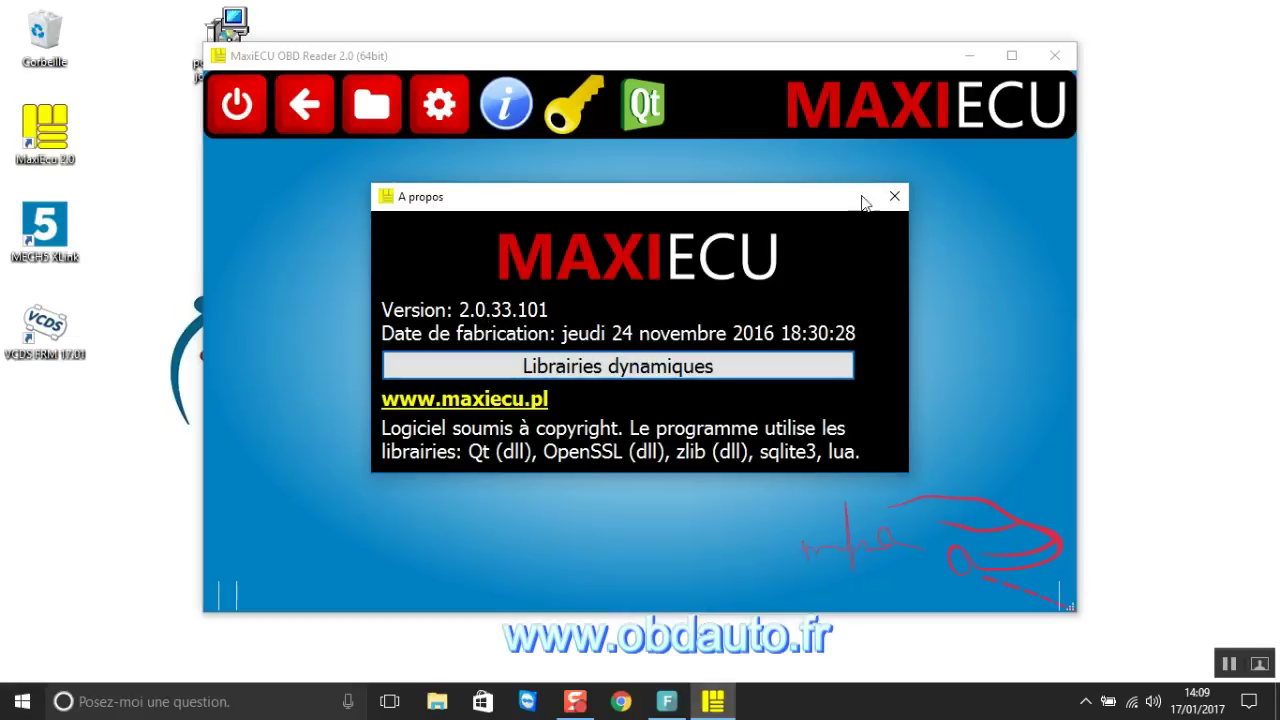
pyautogui.click(894, 196)
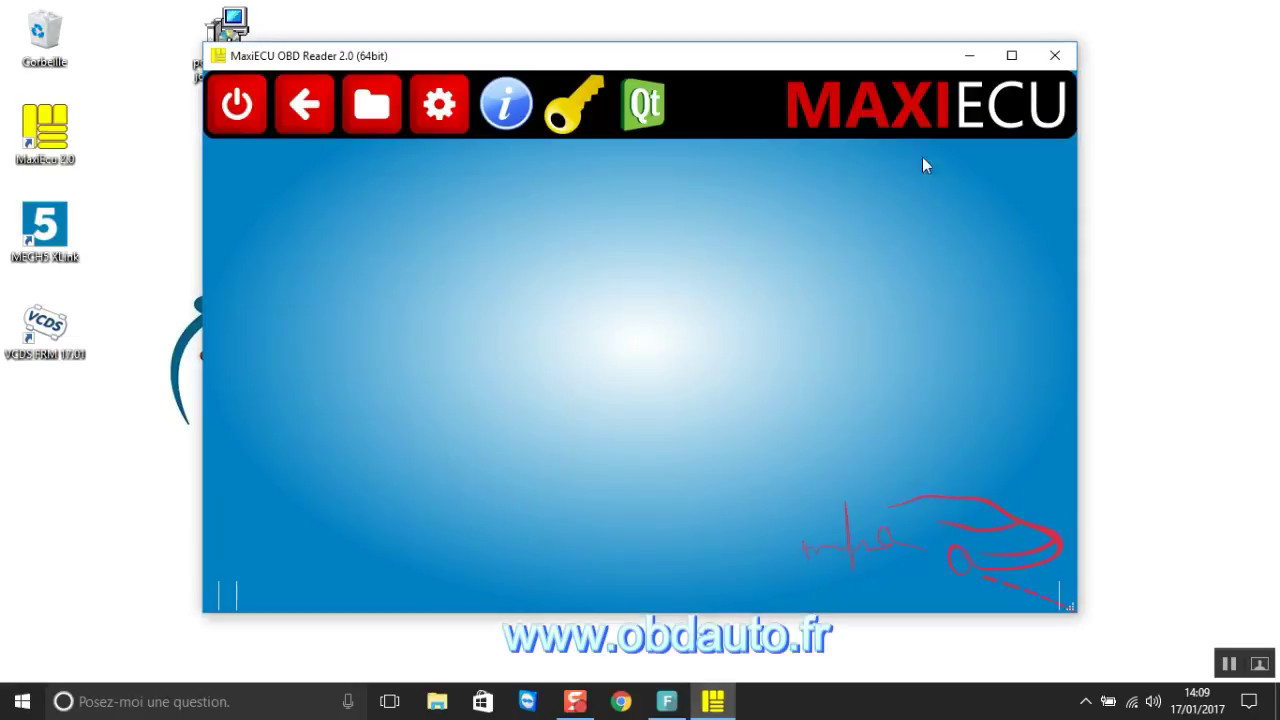
pyautogui.click(1056, 56)
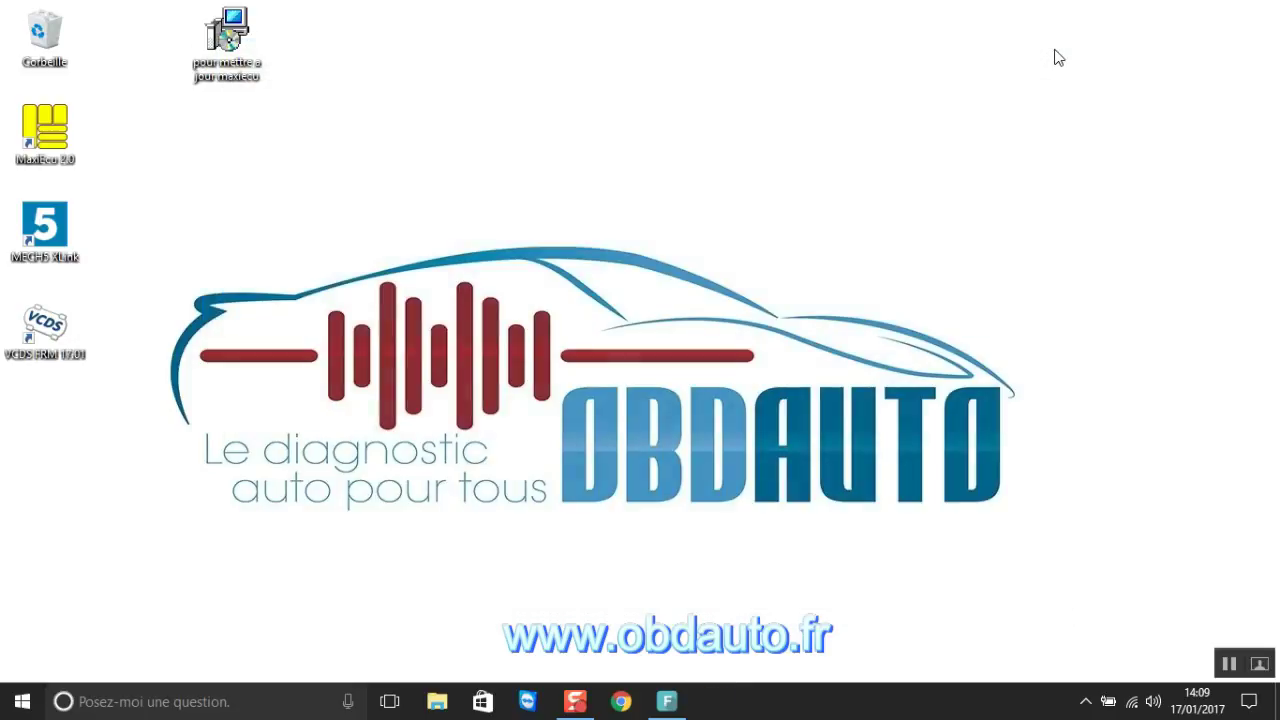